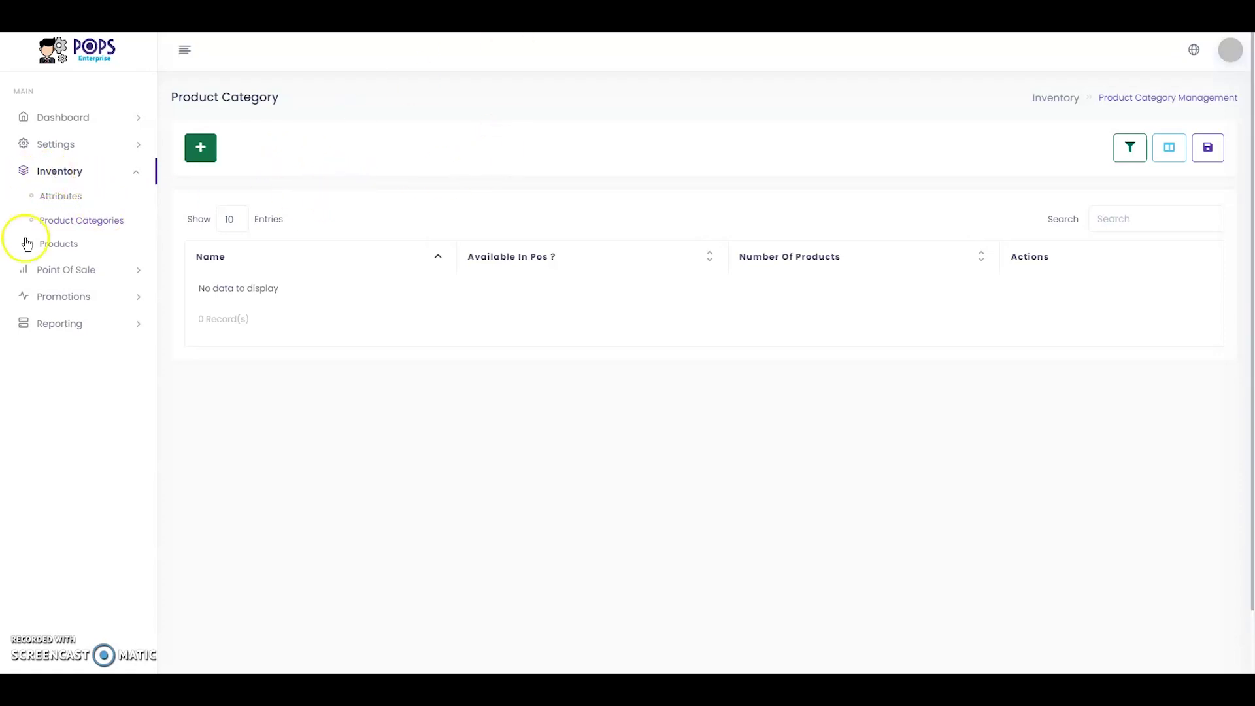
Create a product category named 'drinks', available in POS
click(196, 152)
click(665, 111)
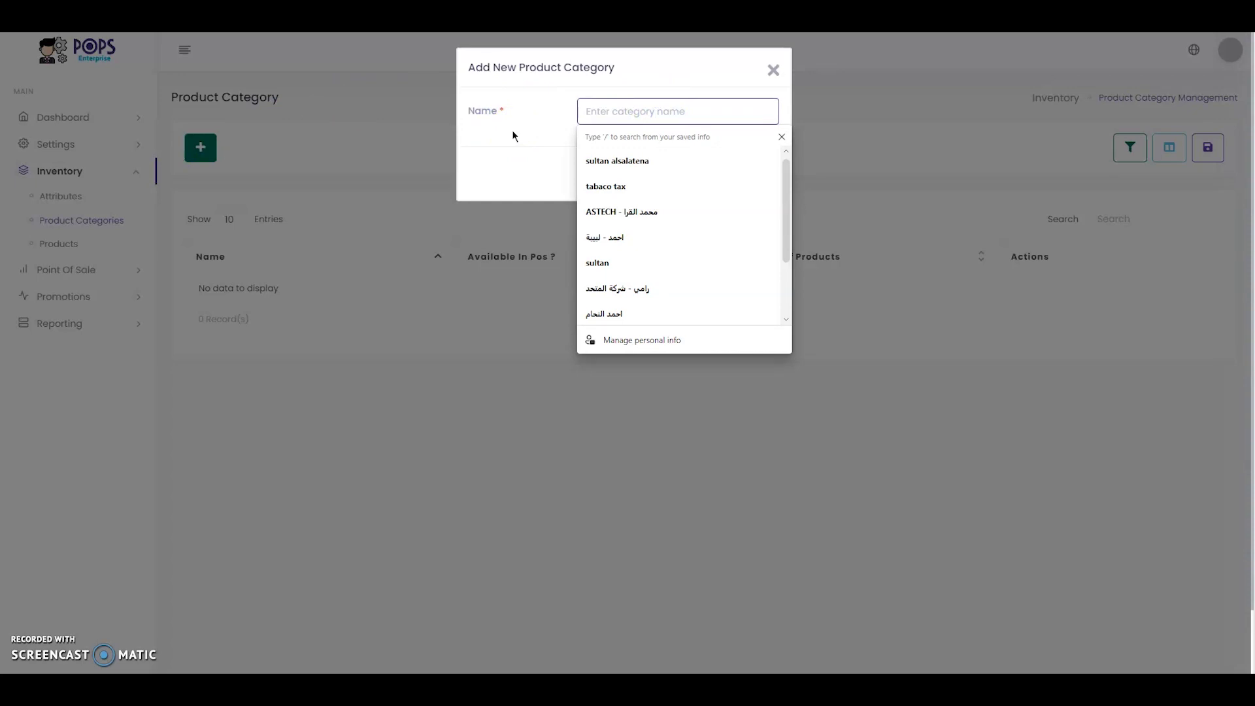
text(d)
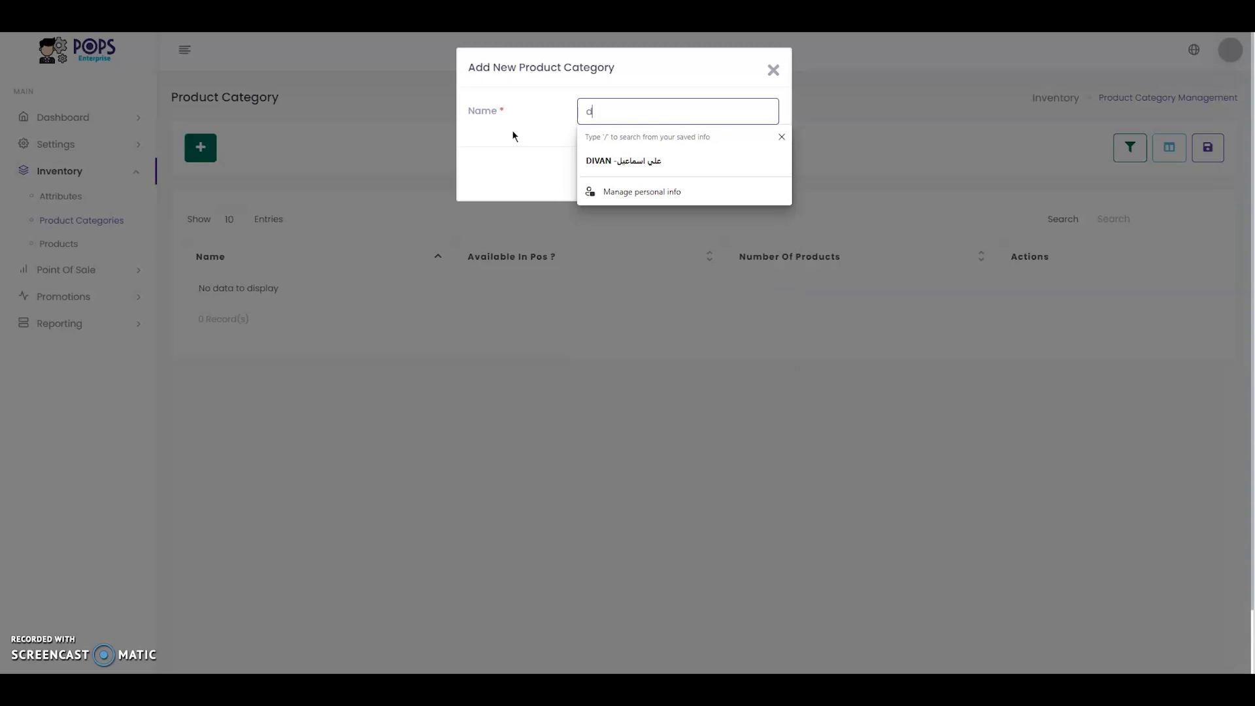
text(rink)
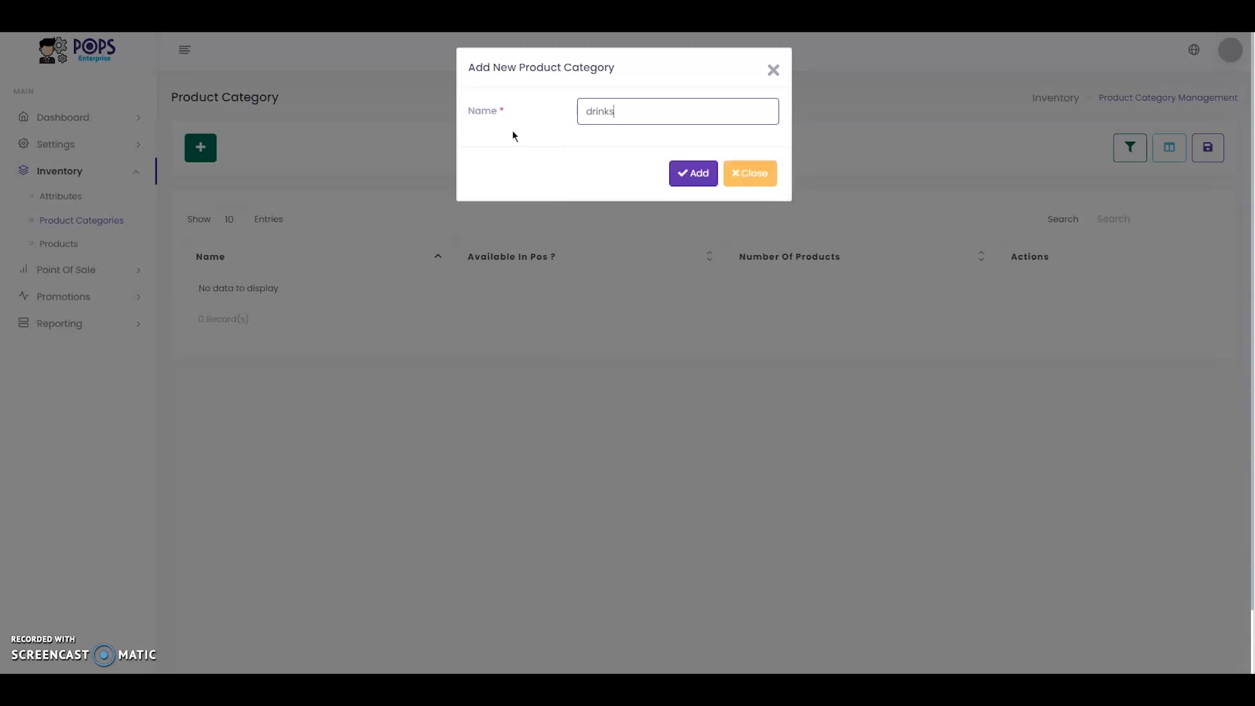
text(s)
click(699, 175)
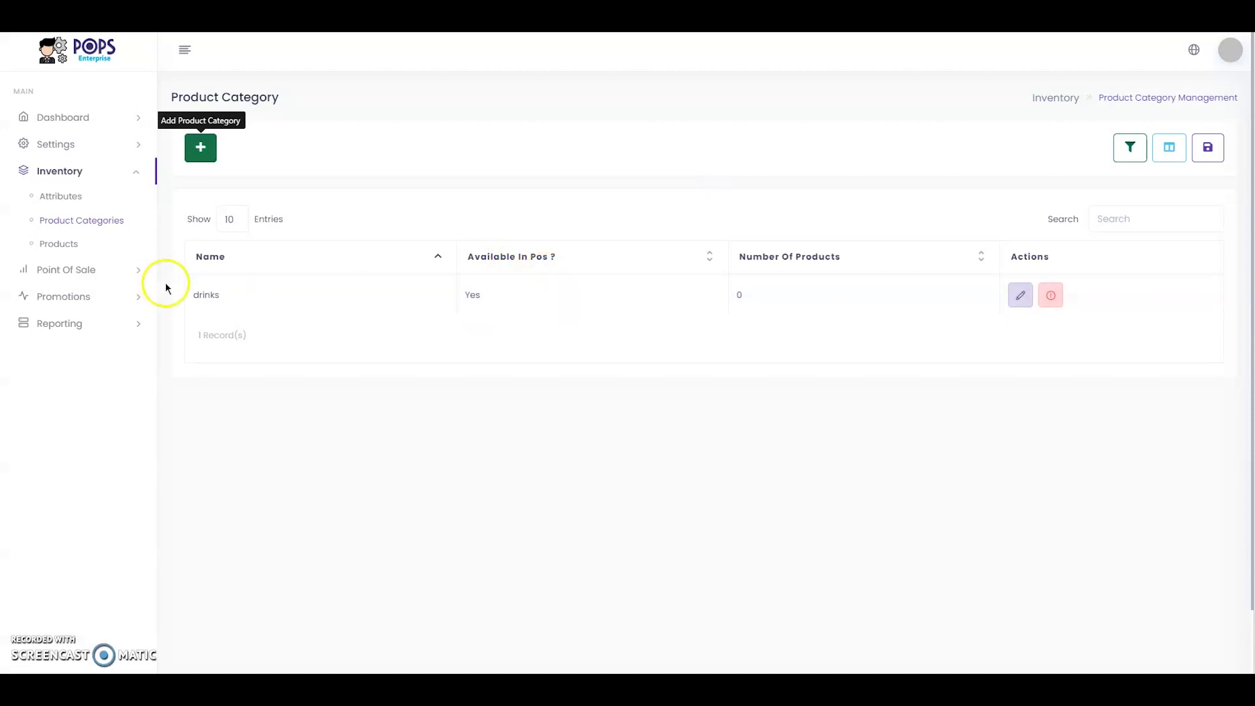
drag(166, 288, 640, 292)
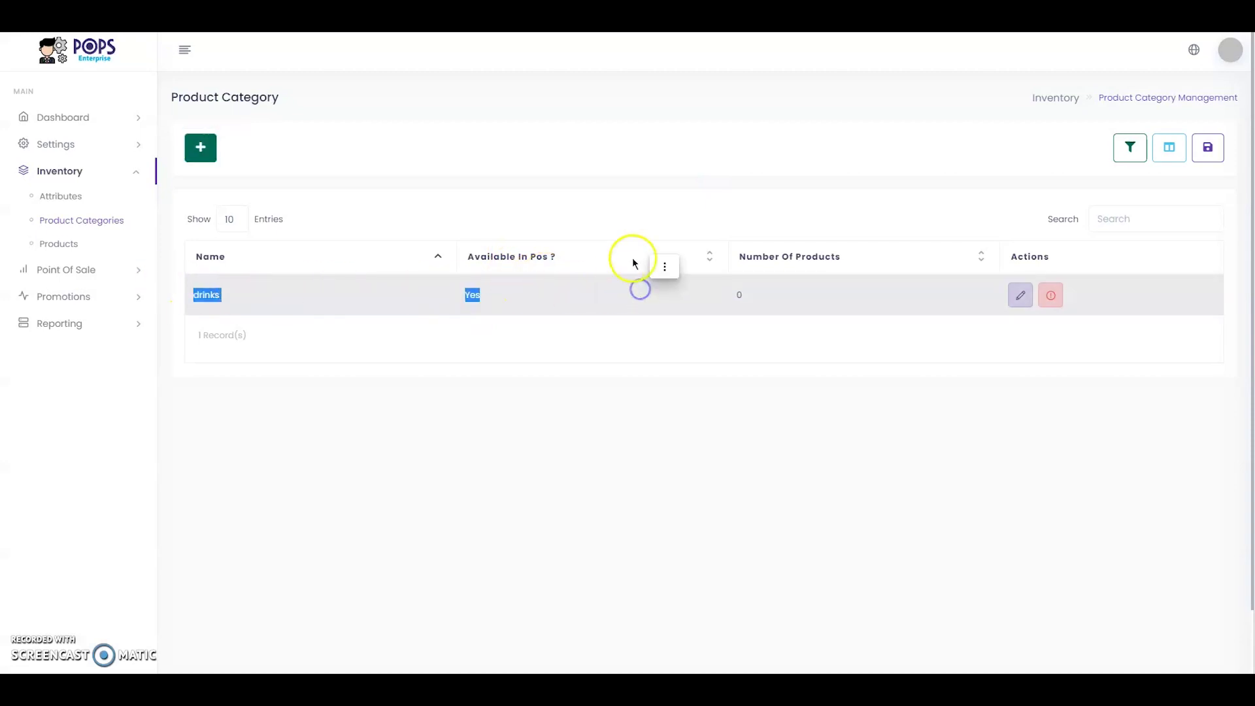
click(434, 295)
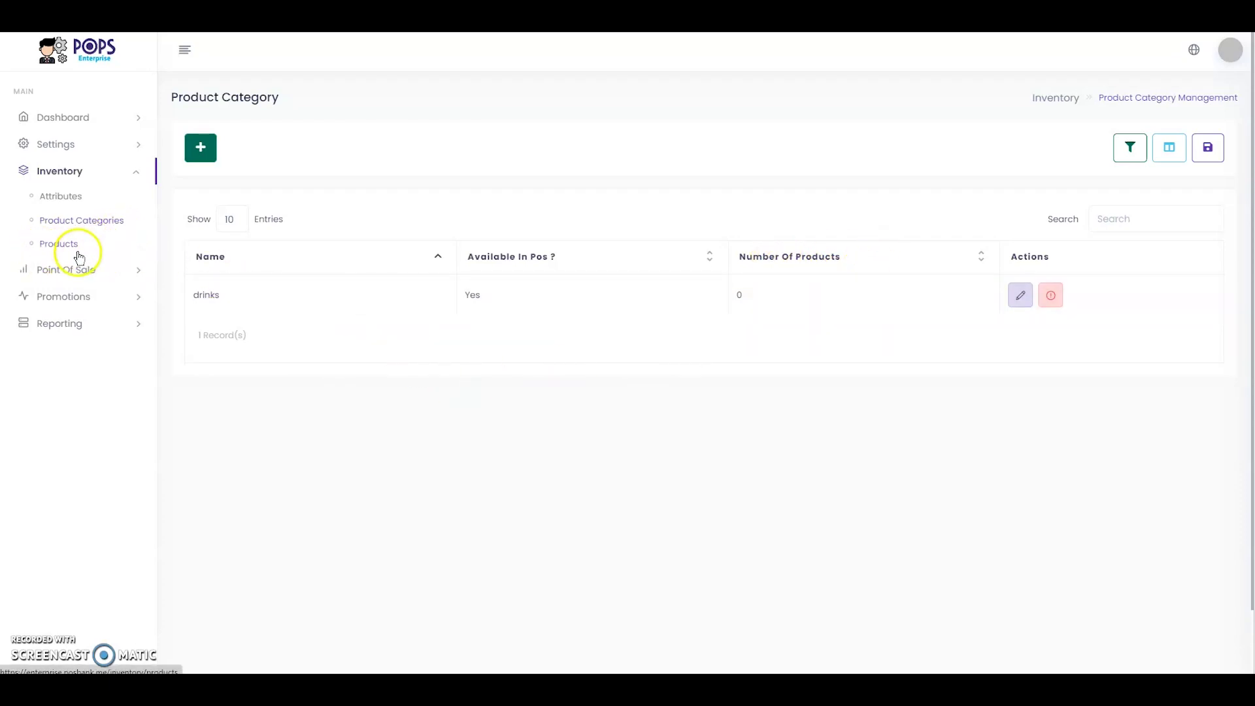
Start a new product and name it 'coffee'
click(49, 245)
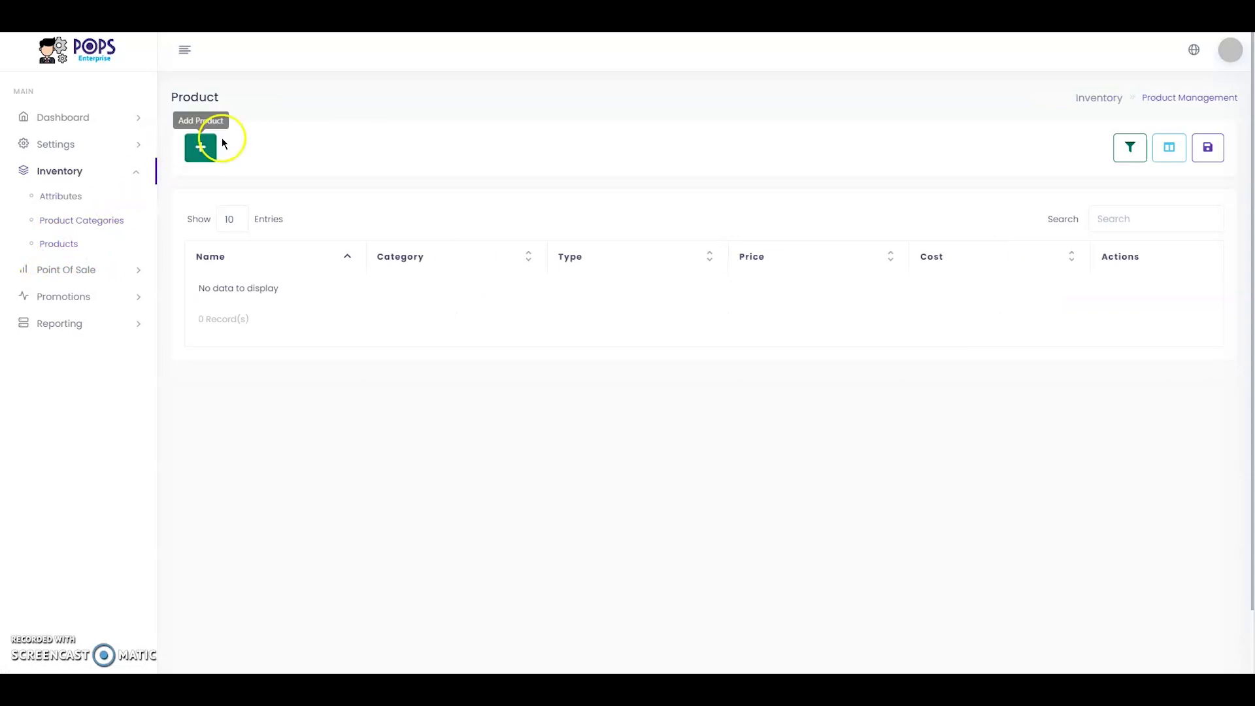
click(200, 148)
click(406, 201)
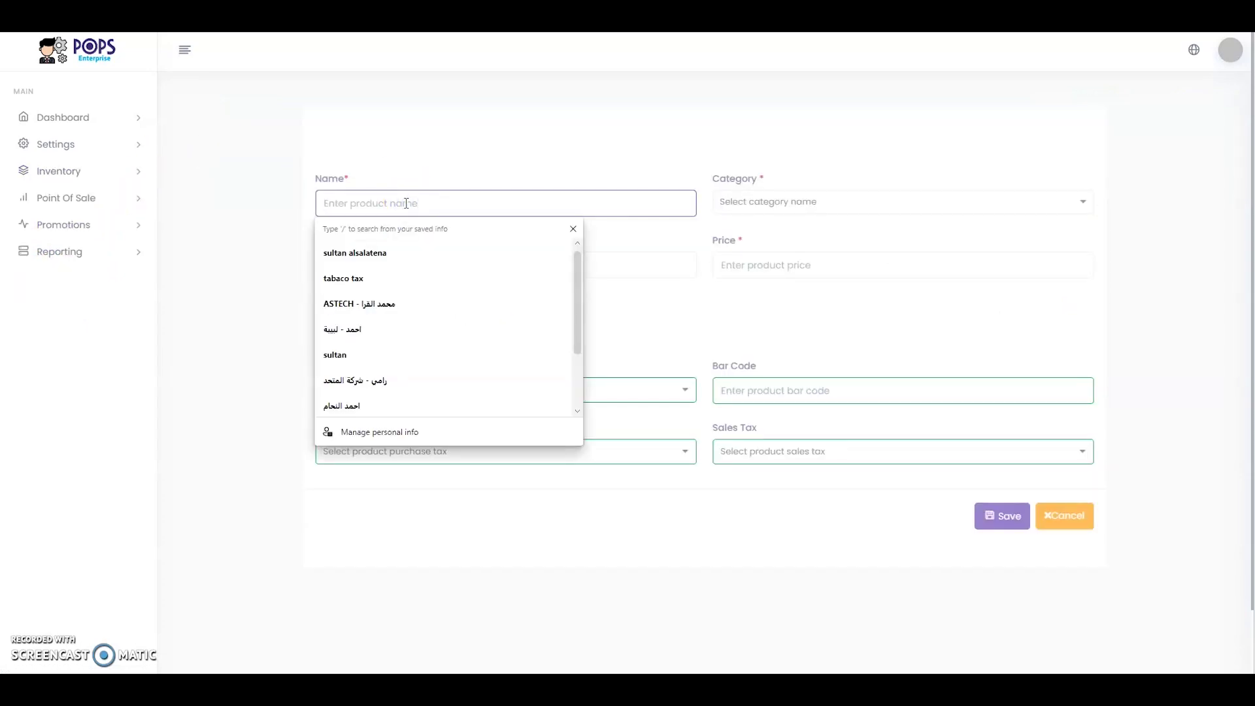
text(coff)
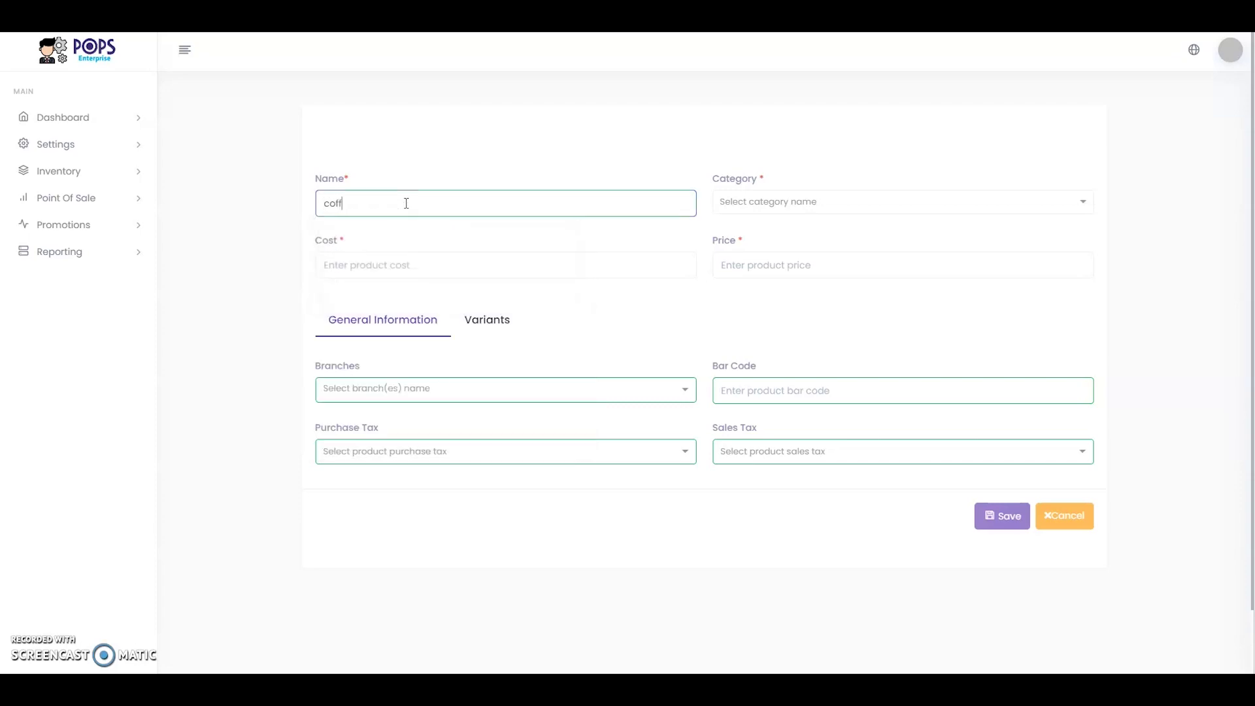
text(es)
key(BackSpace)
text(e)
Assign coffee to the drinks category with cost 1.2 and price 2.5
click(863, 203)
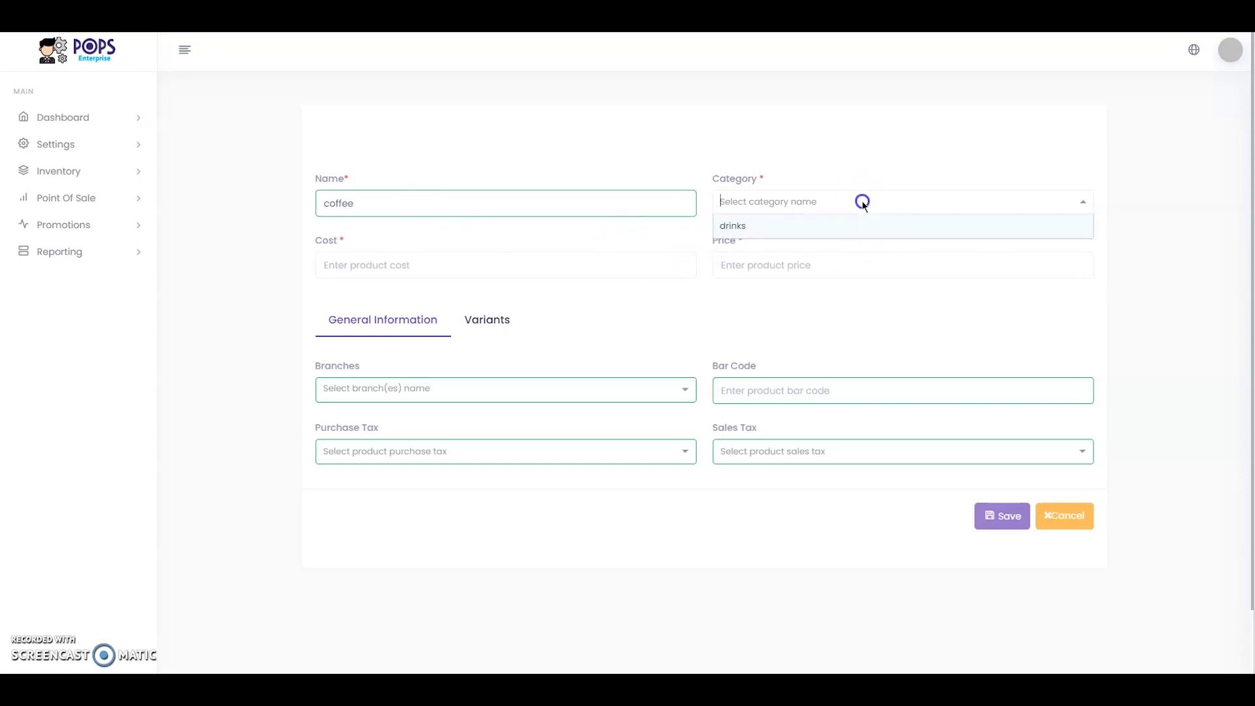
click(761, 227)
click(611, 272)
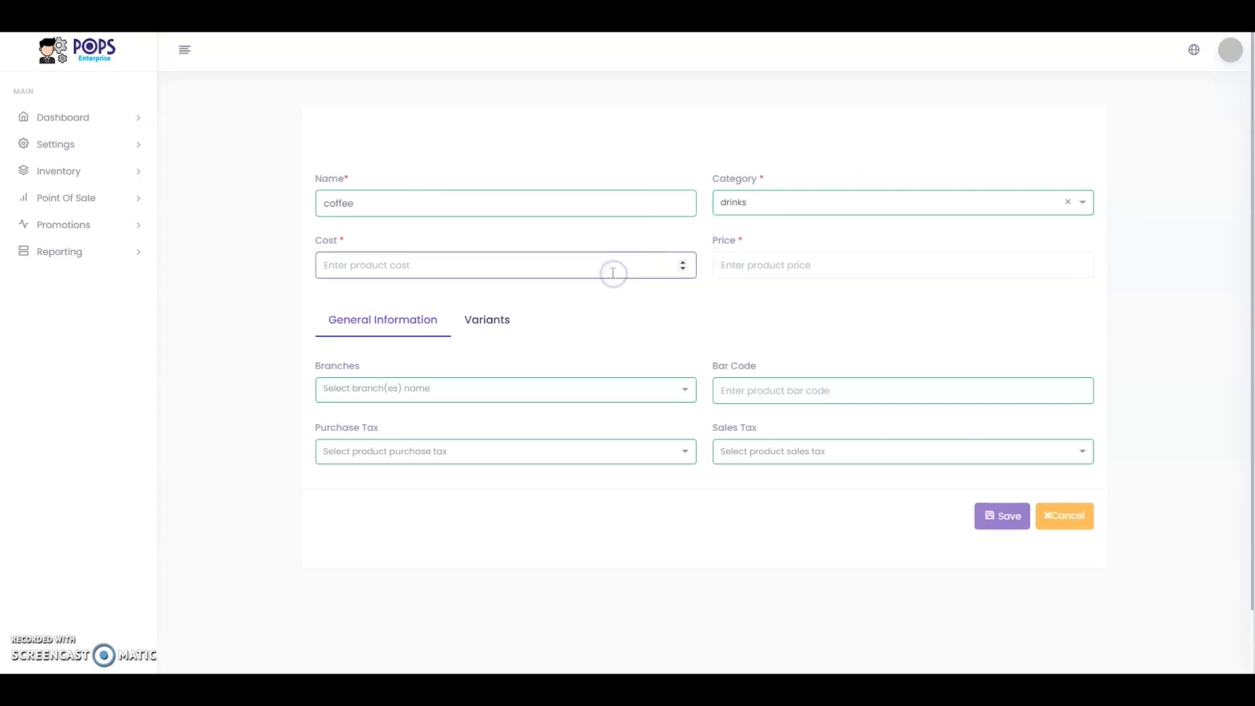
text(1)
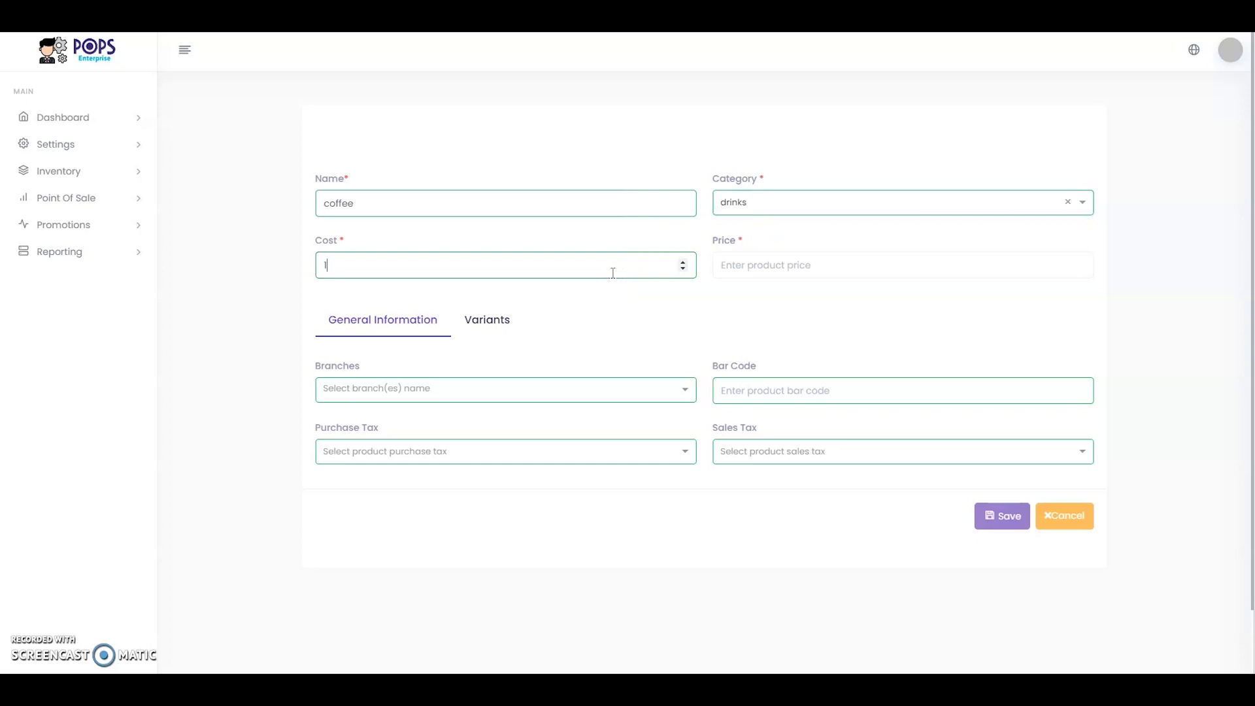
text(.2)
click(760, 267)
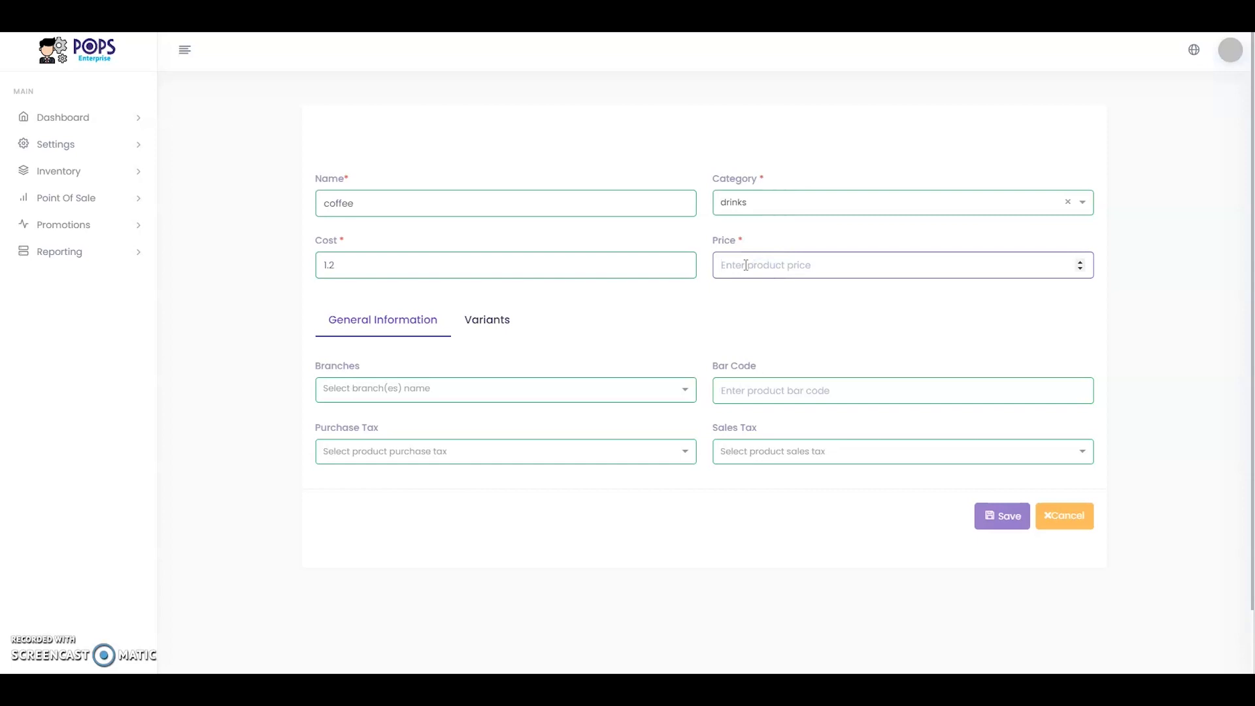
text(2.5)
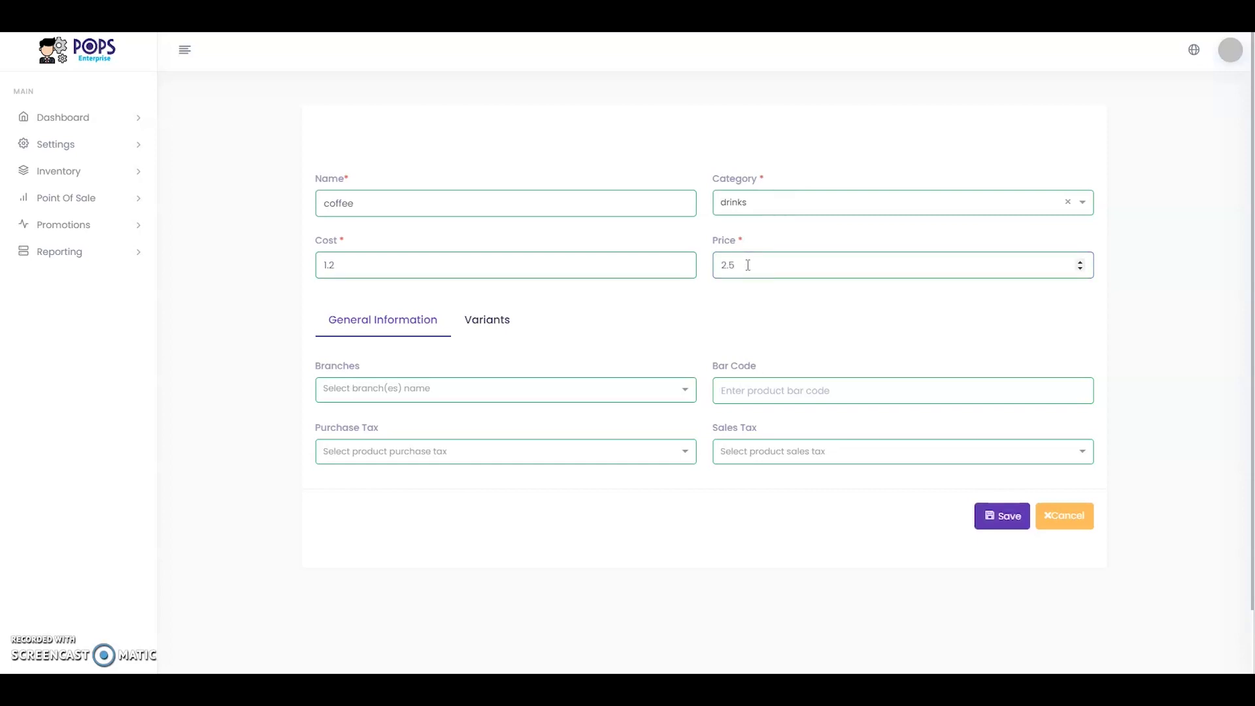
Assign the Sultan Company branch to the coffee product
click(418, 395)
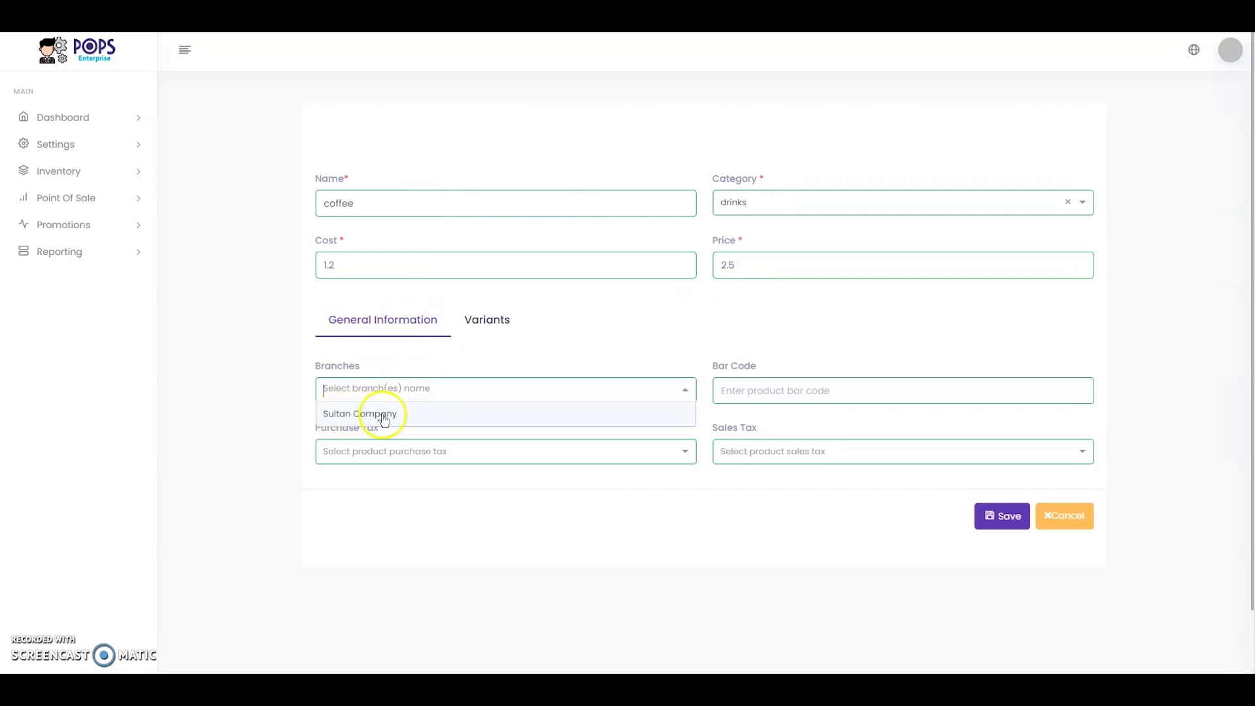
click(333, 416)
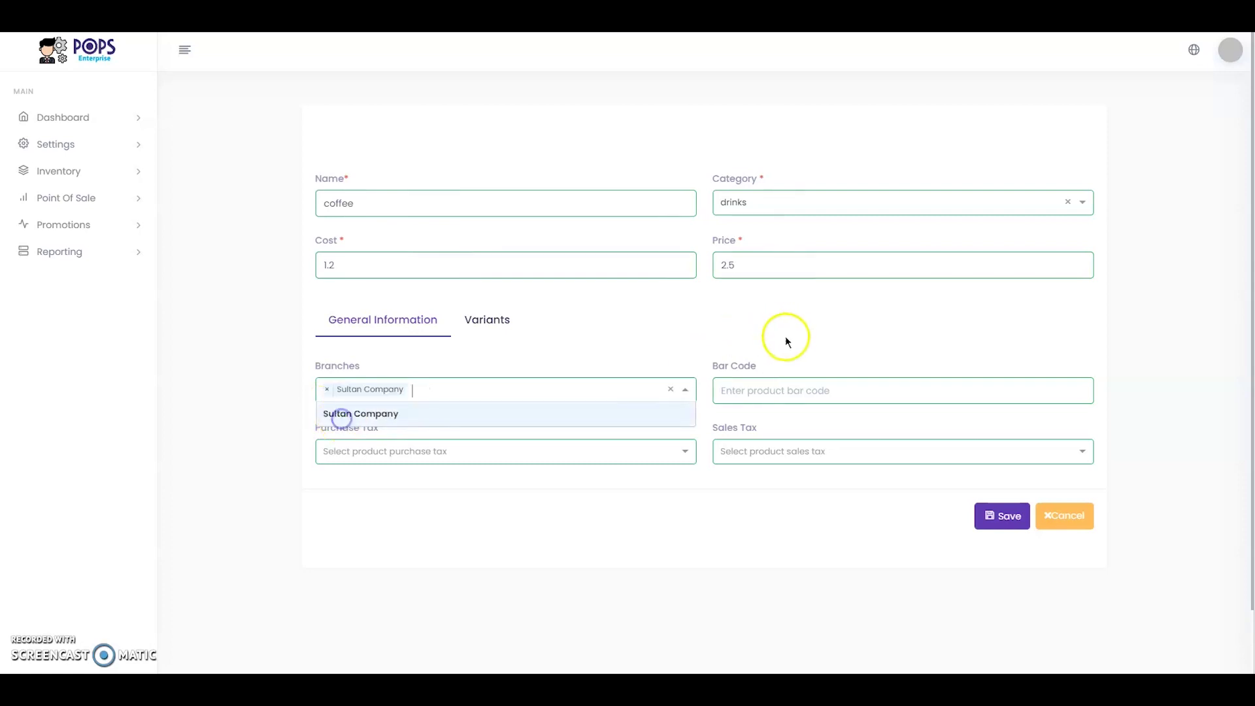
click(770, 396)
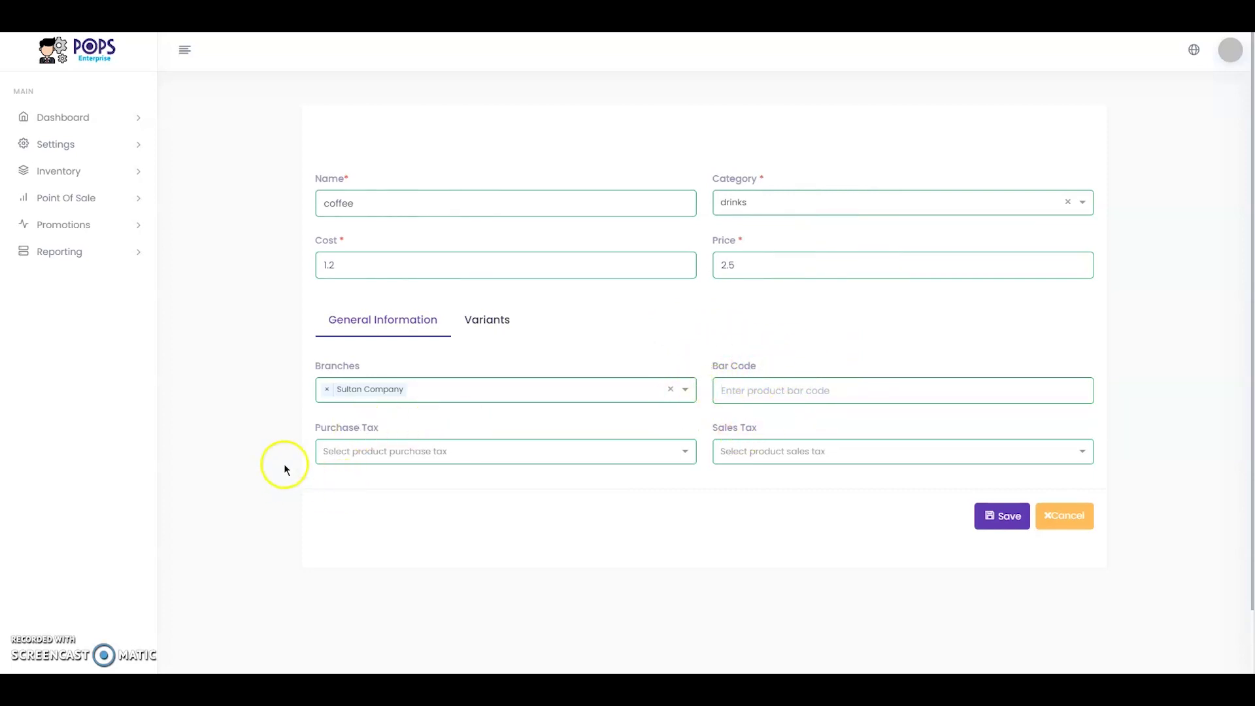
Set both the purchase tax and the sales tax to 'taxes'
click(661, 453)
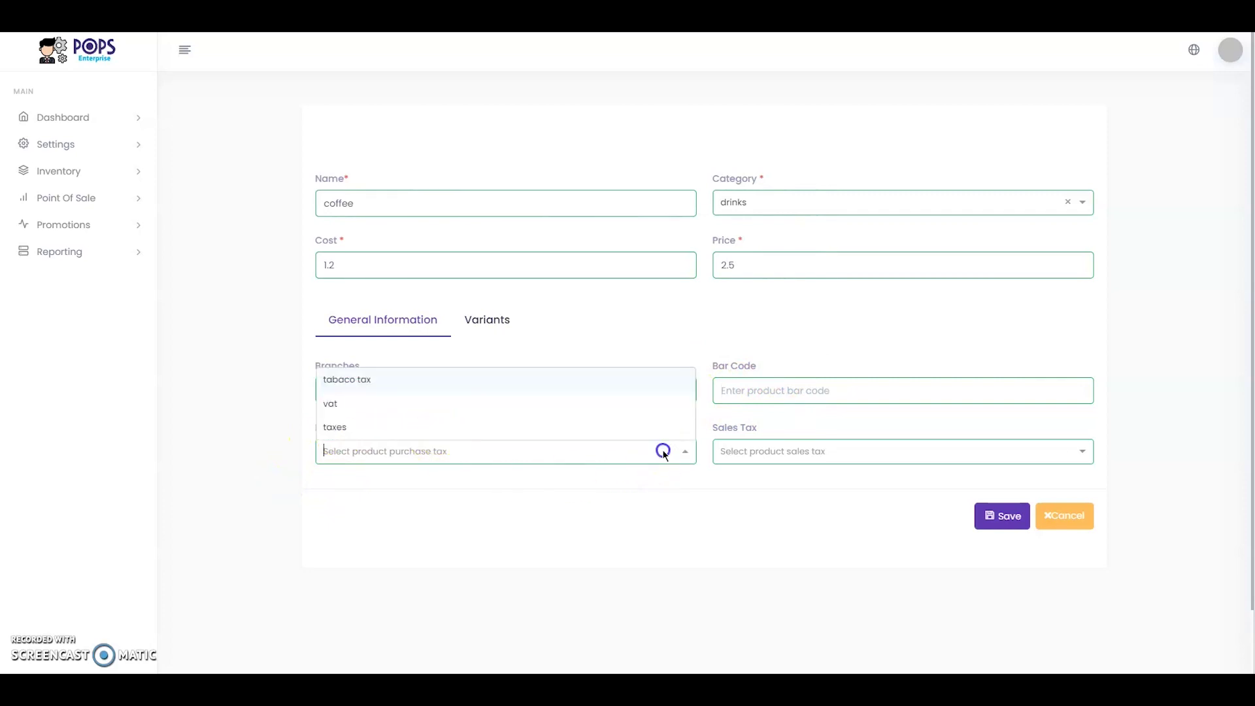
click(360, 430)
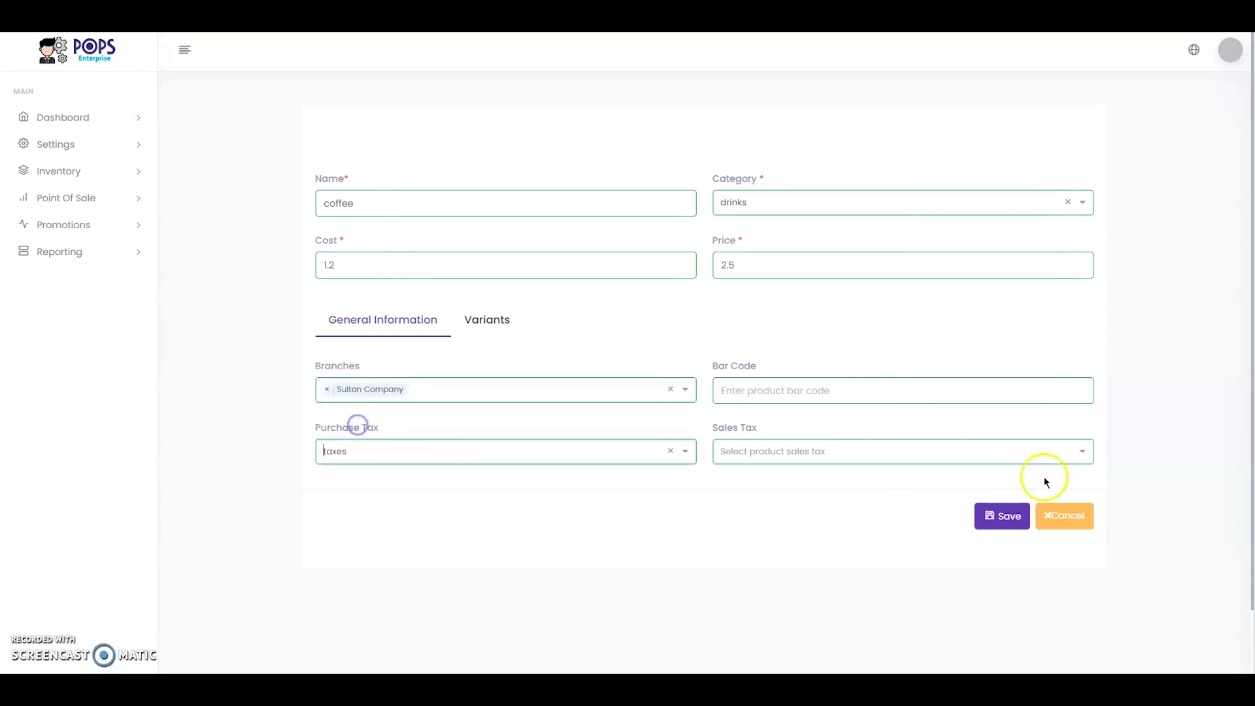
click(904, 450)
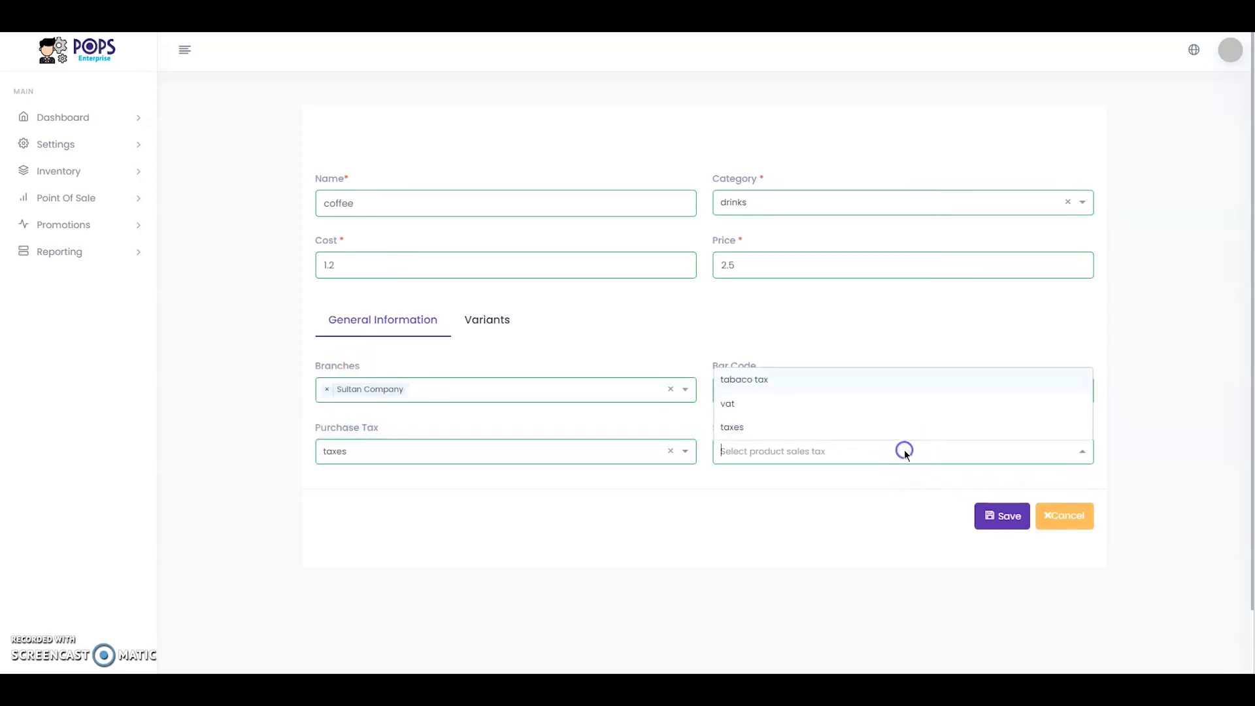
click(746, 428)
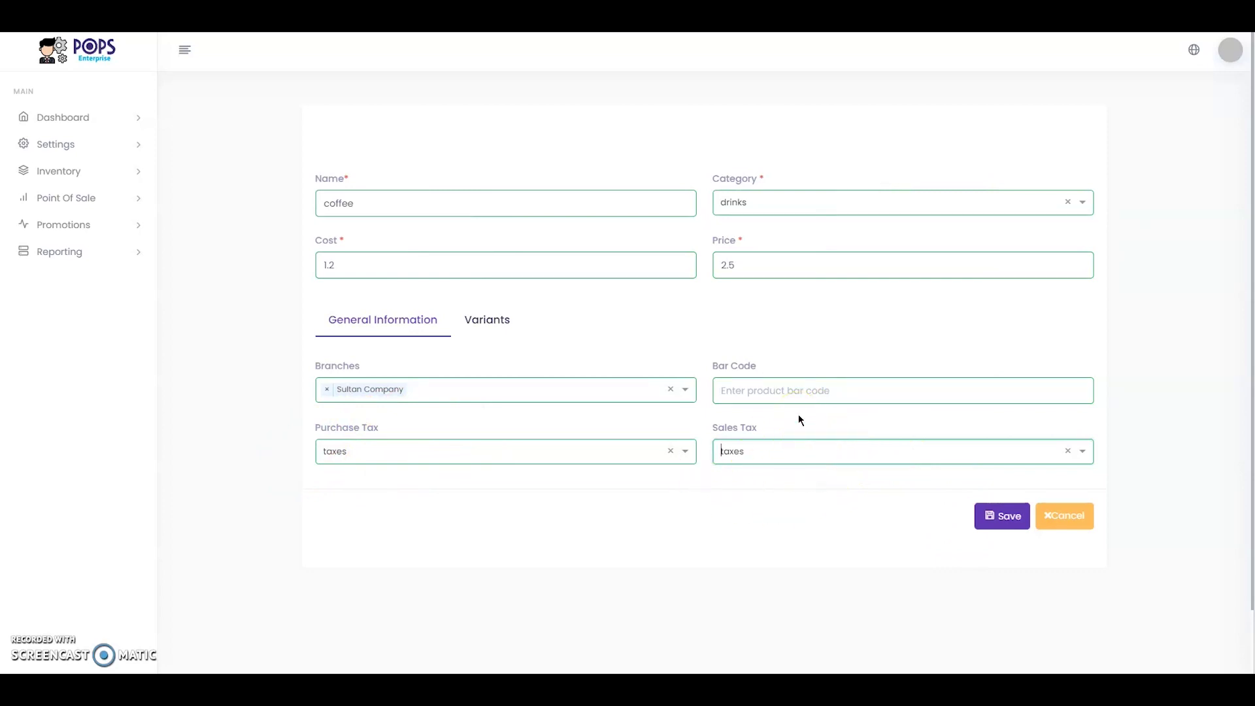
click(485, 320)
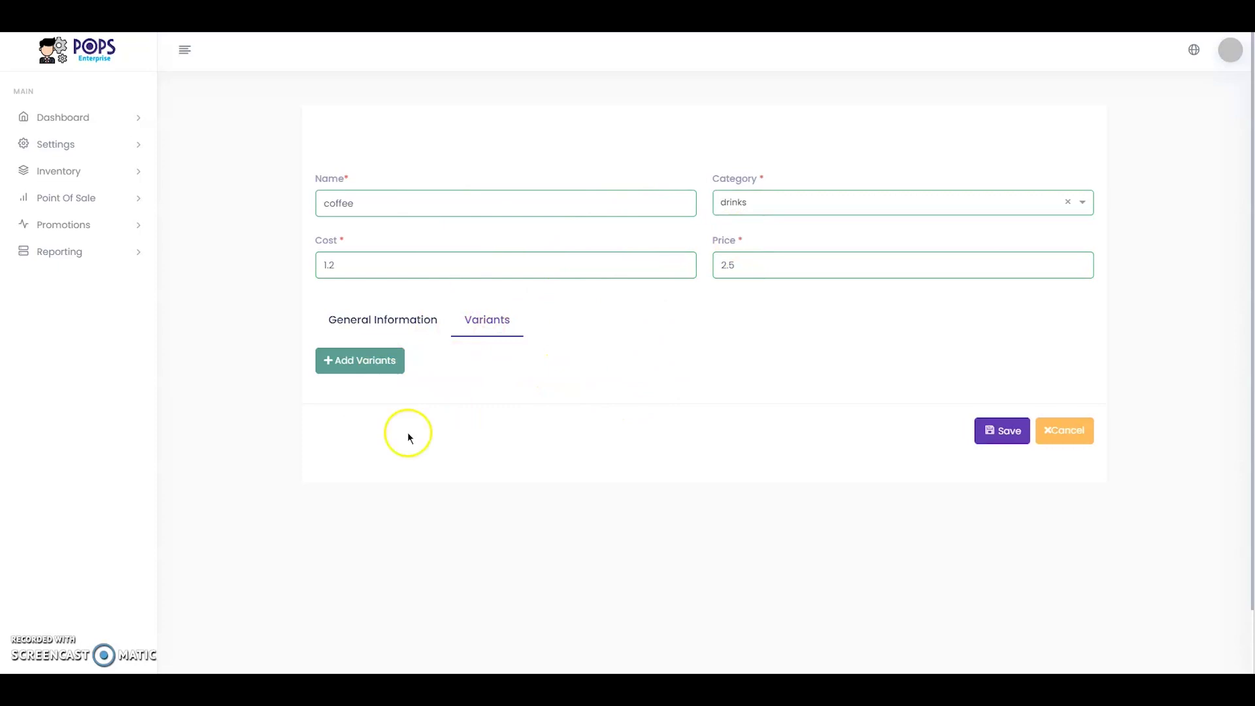
Save the coffee product and review it in the product list
click(373, 324)
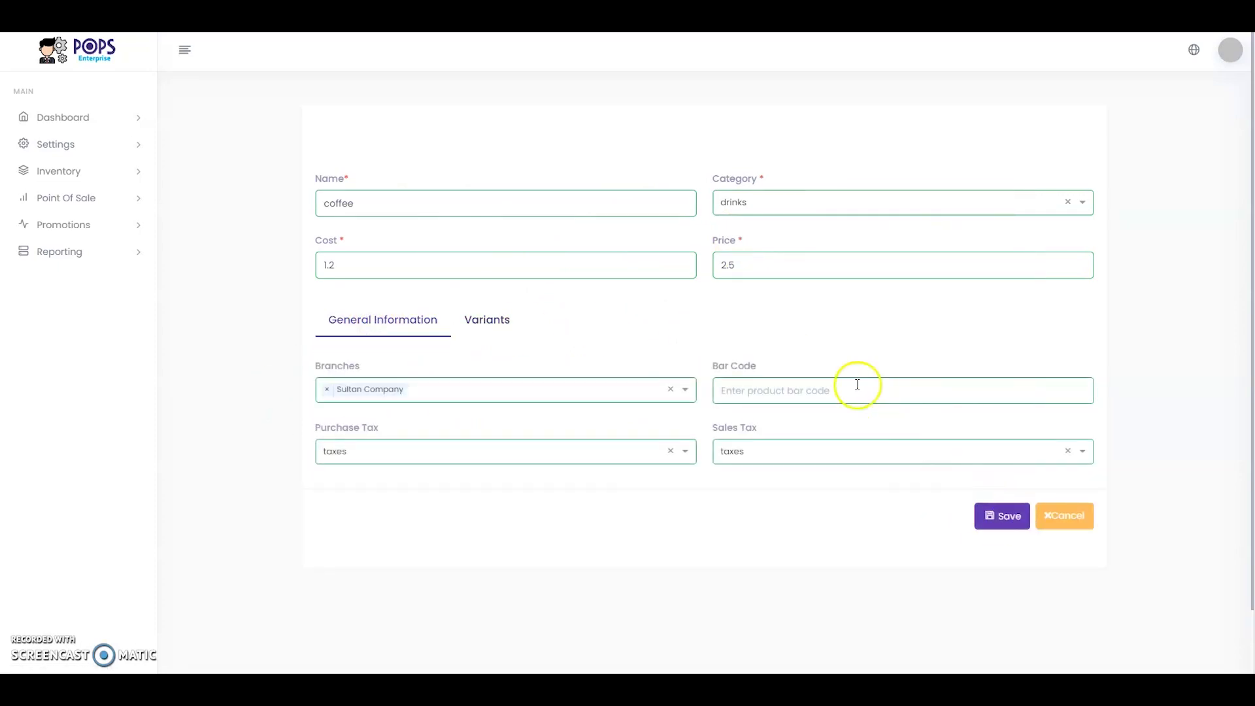
click(983, 528)
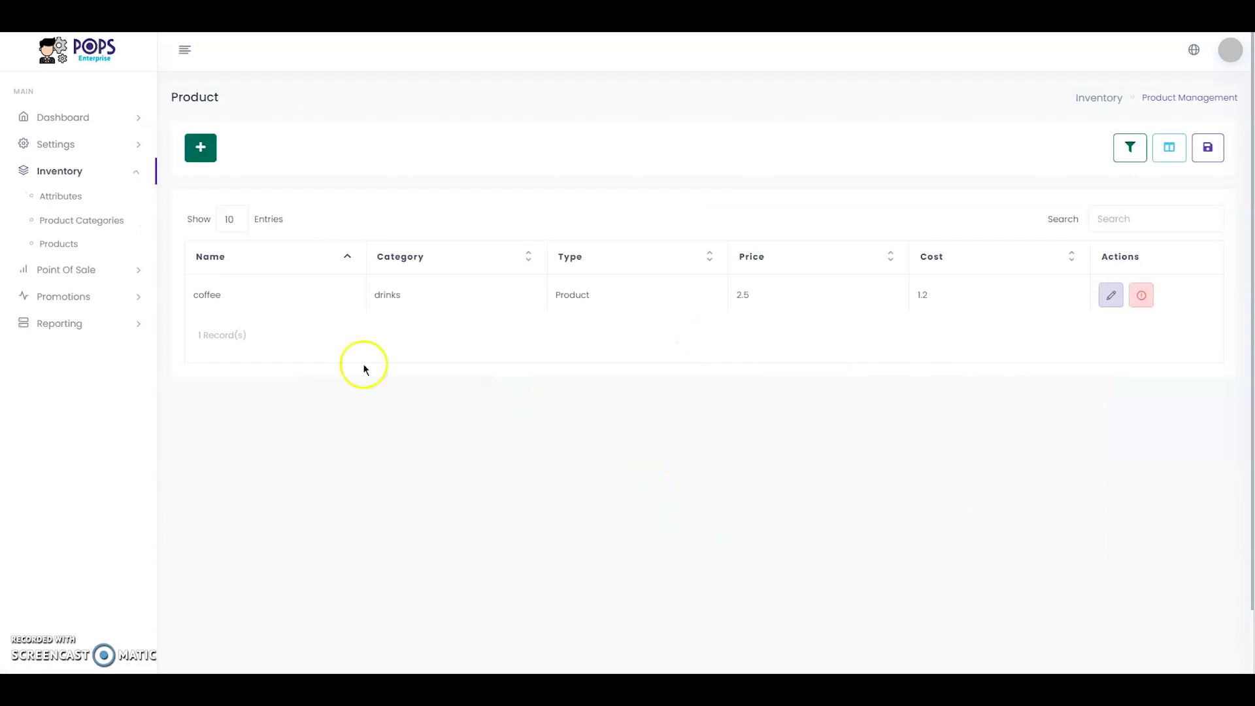
double_click(208, 294)
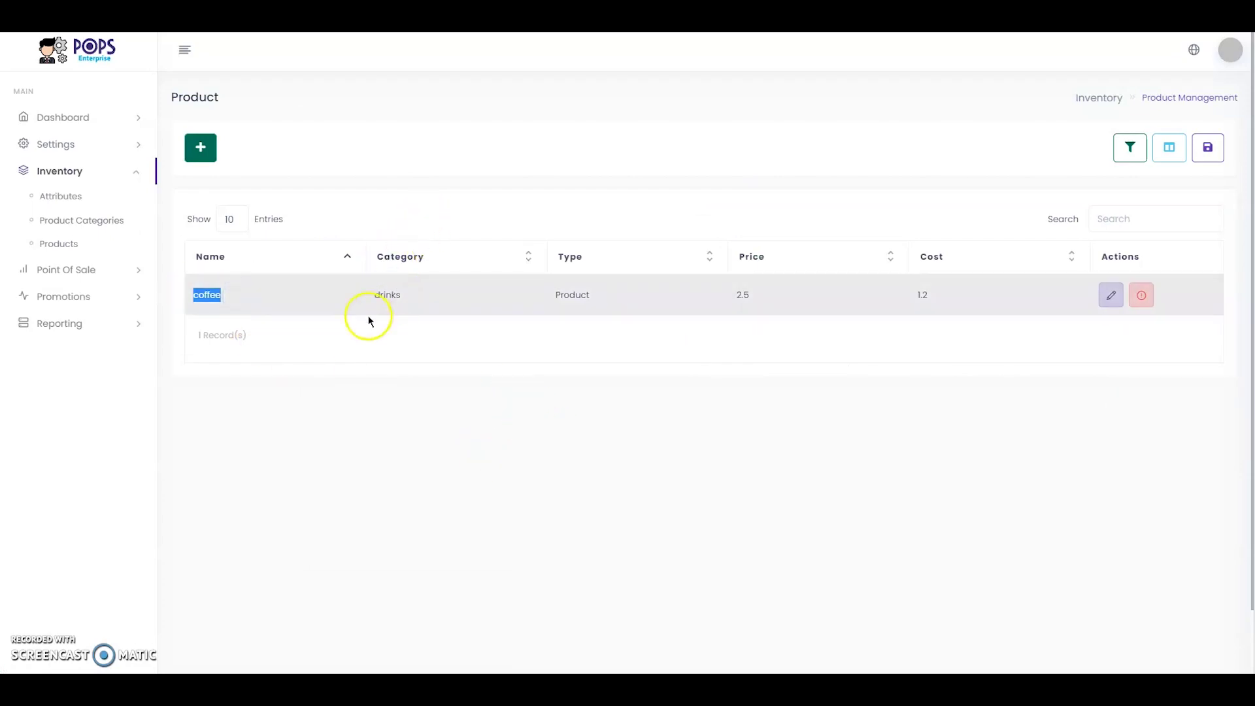
double_click(388, 294)
click(478, 292)
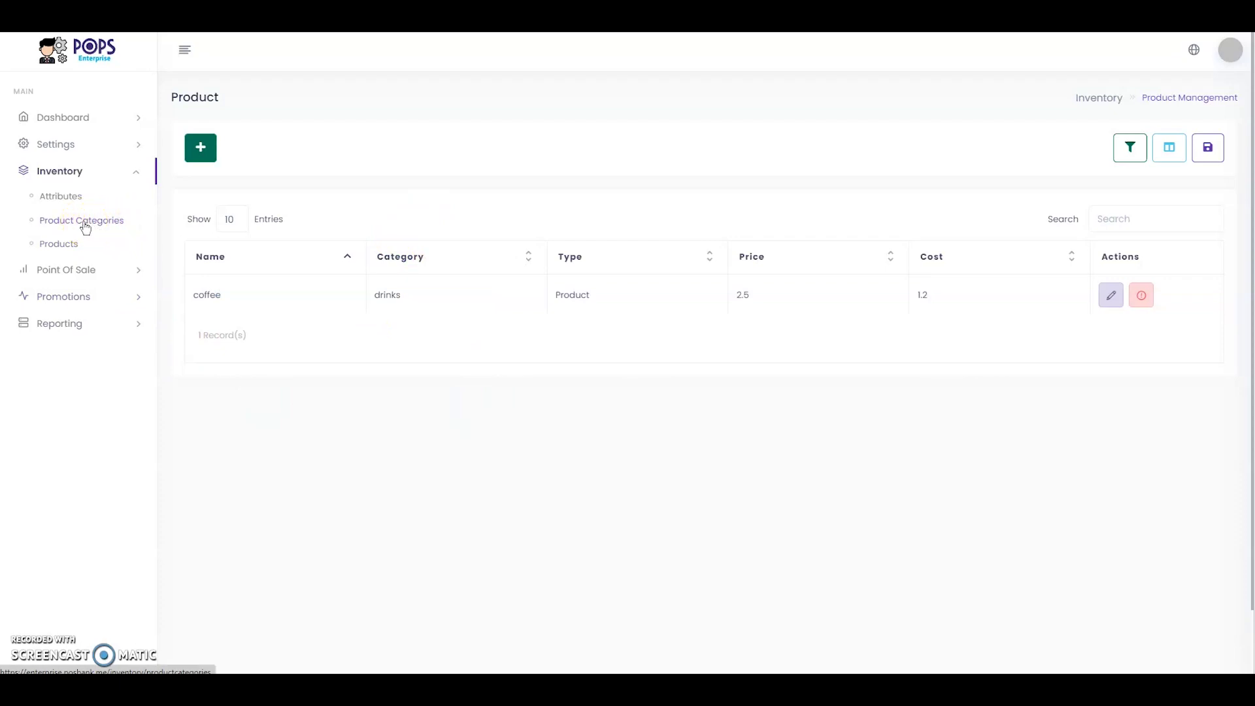
Confirm in Product Categories that drinks now counts one product
click(85, 224)
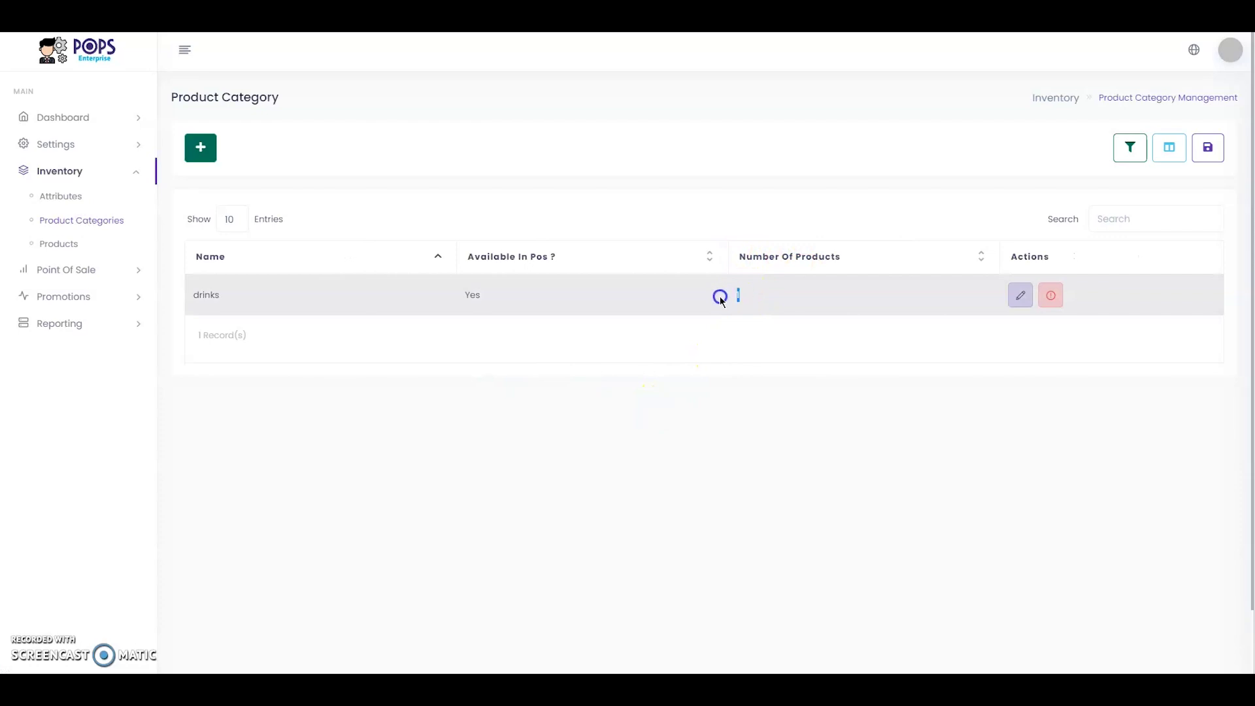
click(232, 357)
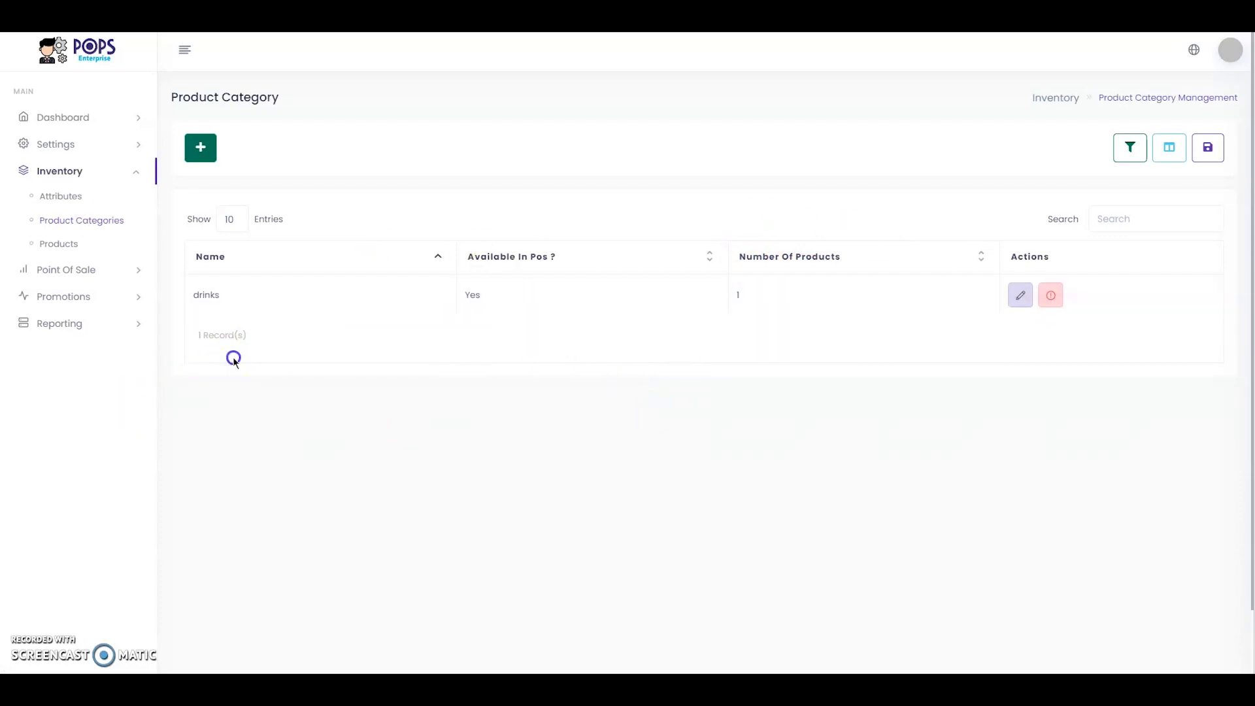